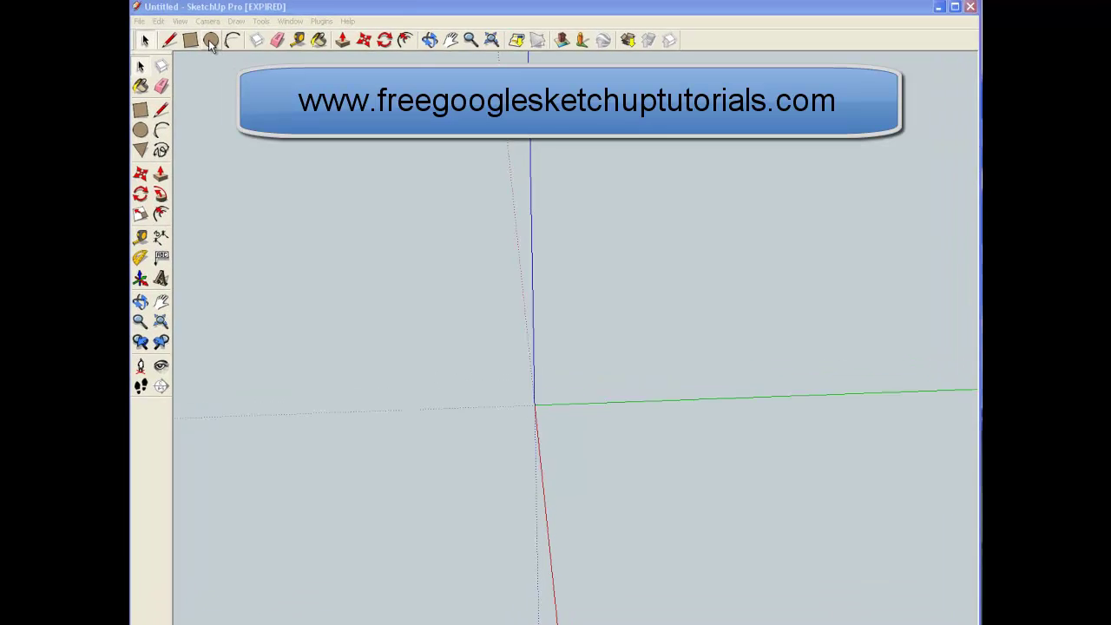
# Step: Draw a circle with a radius of about 100 mm centred on the origin on the ground plane
pyautogui.click(240, 41)
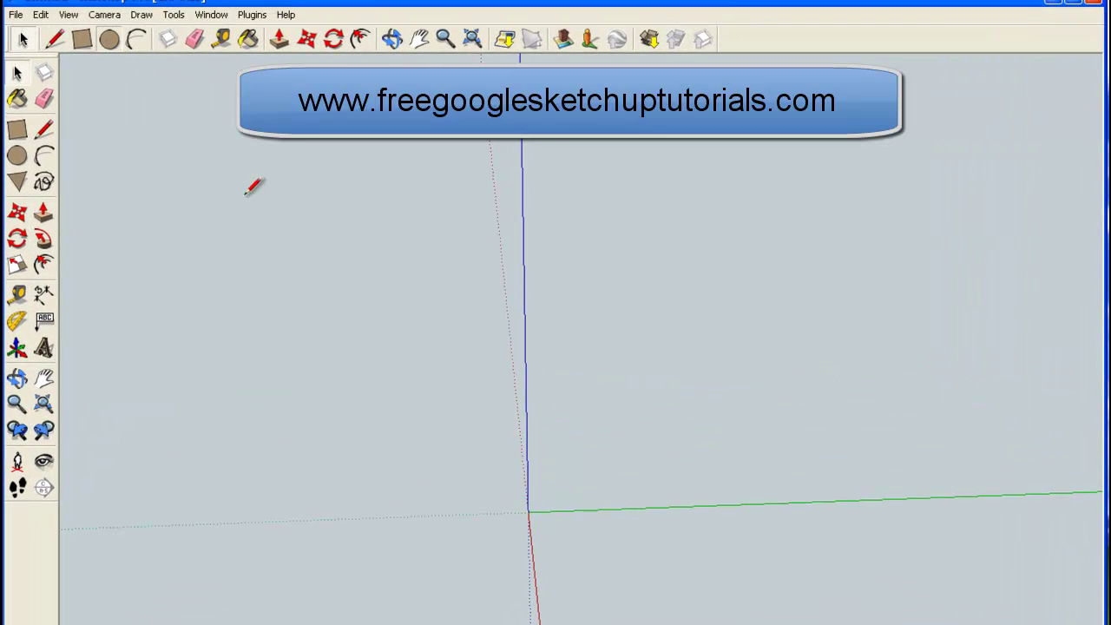
pyautogui.click(527, 512)
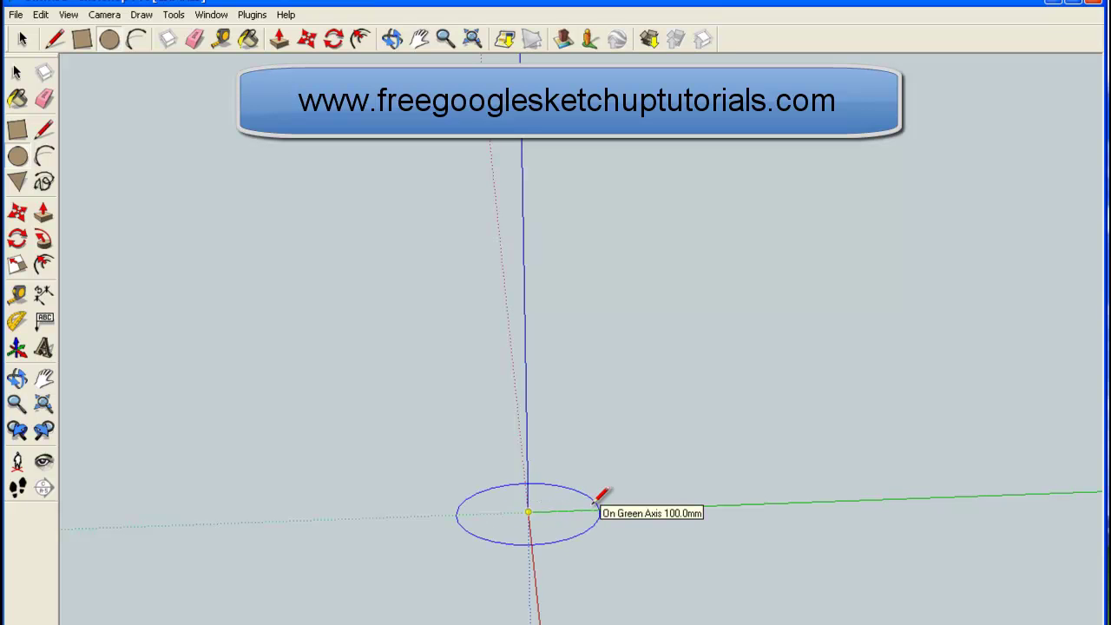
pyautogui.click(597, 503)
# Step: Copy the whole circle, face and edge, straight up along the blue axis above the original
pyautogui.moveTo(362, 582); pyautogui.dragTo(410, 486, button='middle')
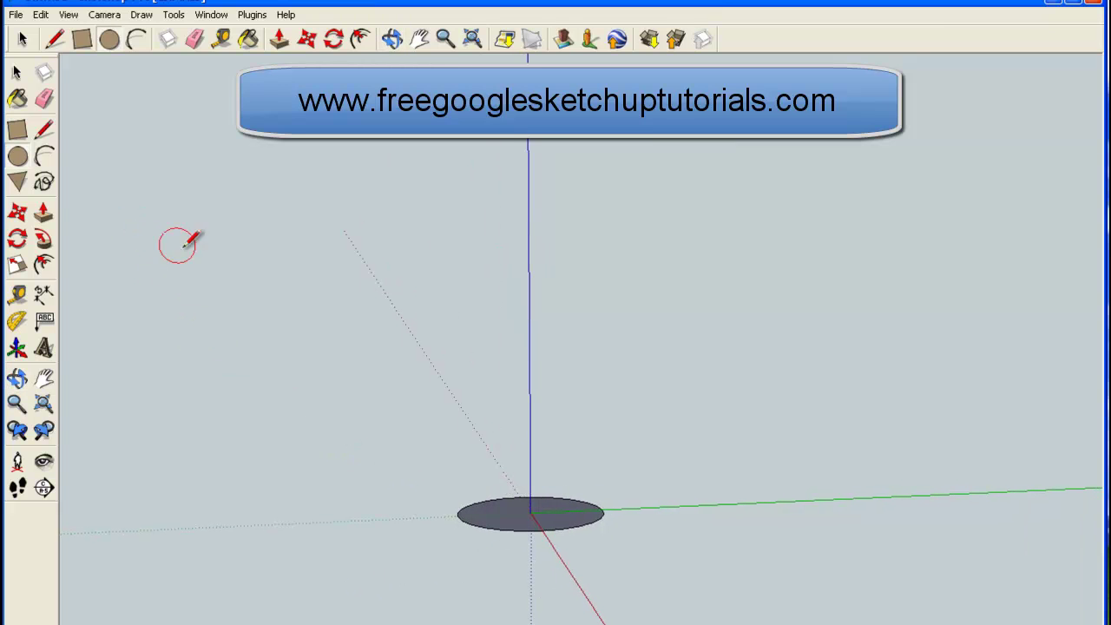
pyautogui.click(16, 75)
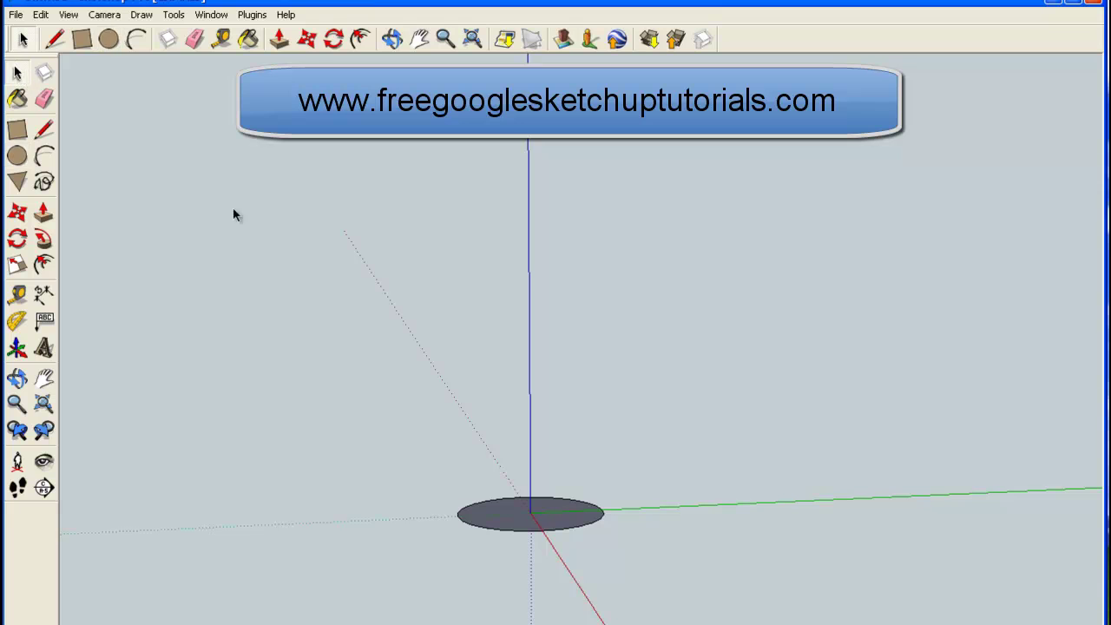
pyautogui.doubleClick(519, 518)
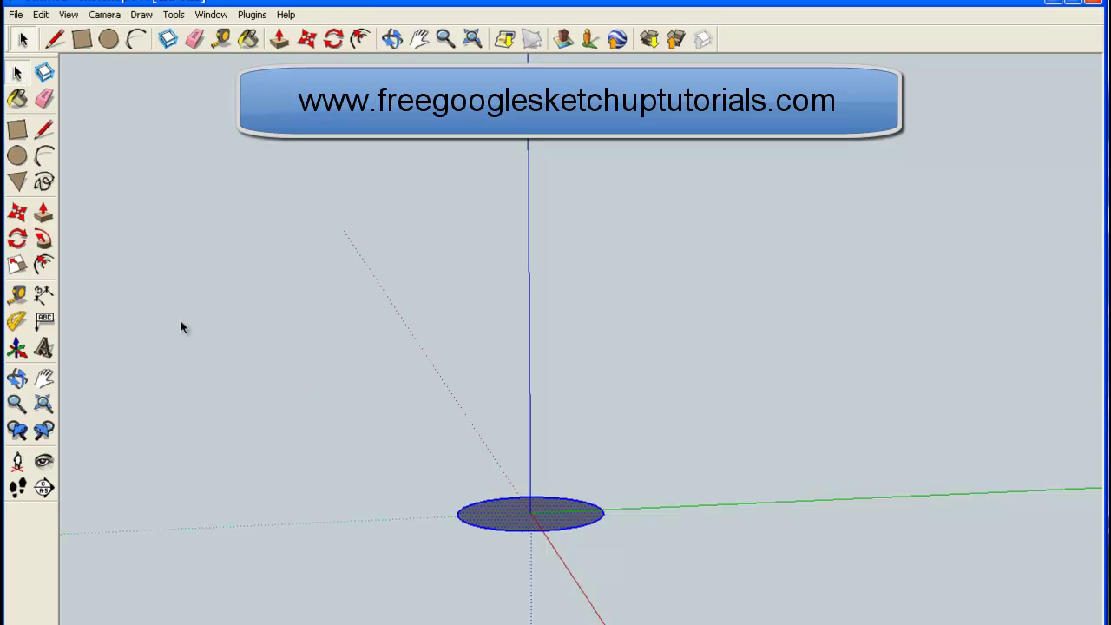
pyautogui.click(17, 213)
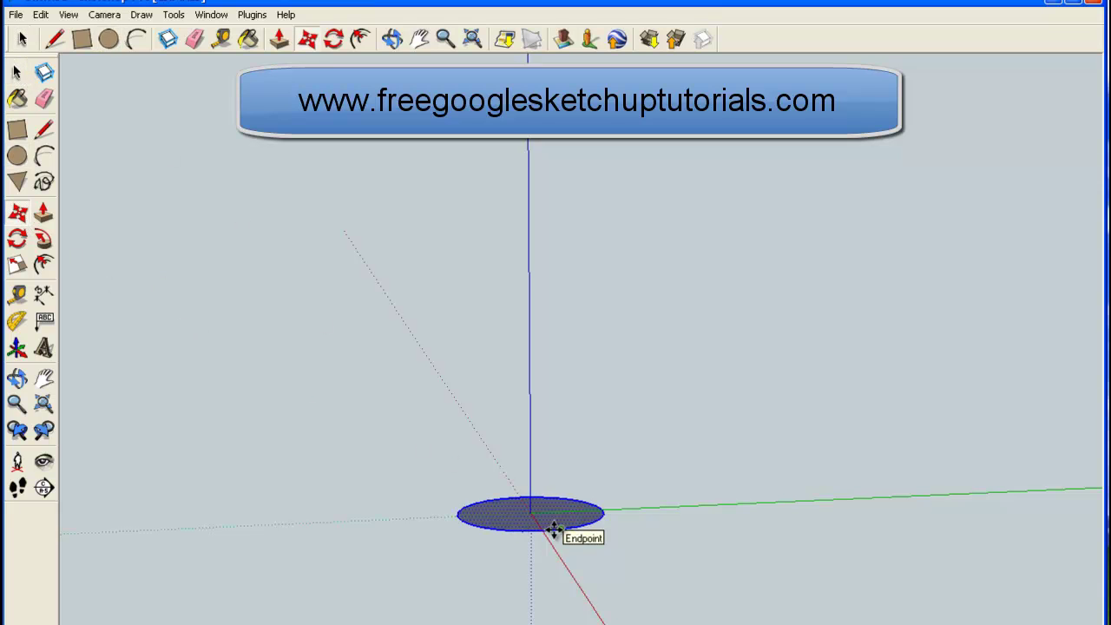
pyautogui.click(553, 530)
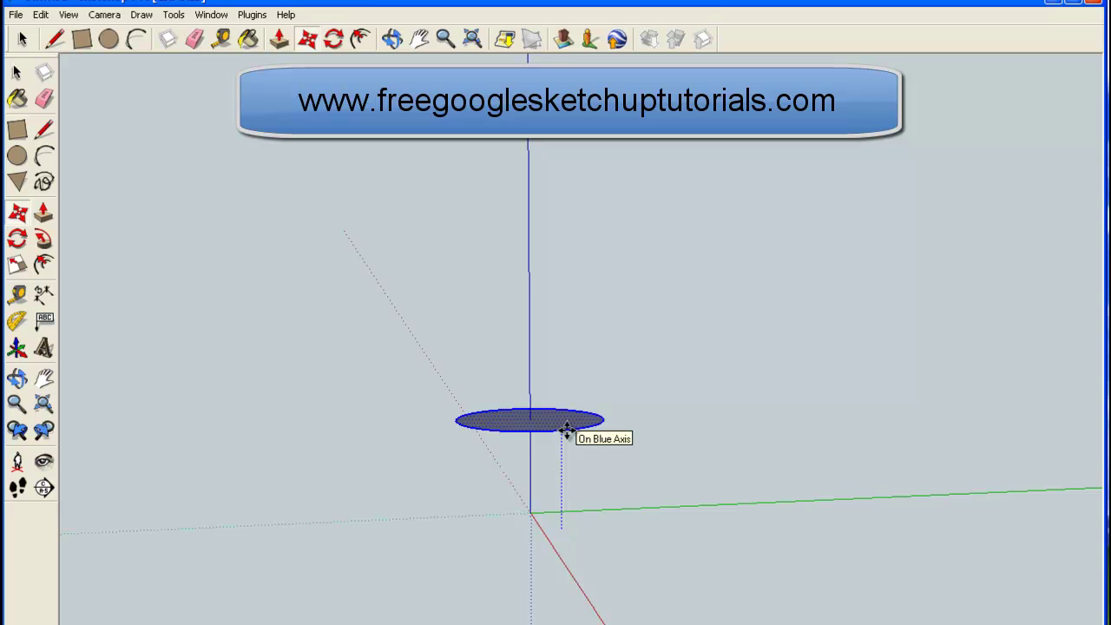
pyautogui.press('ctrl')
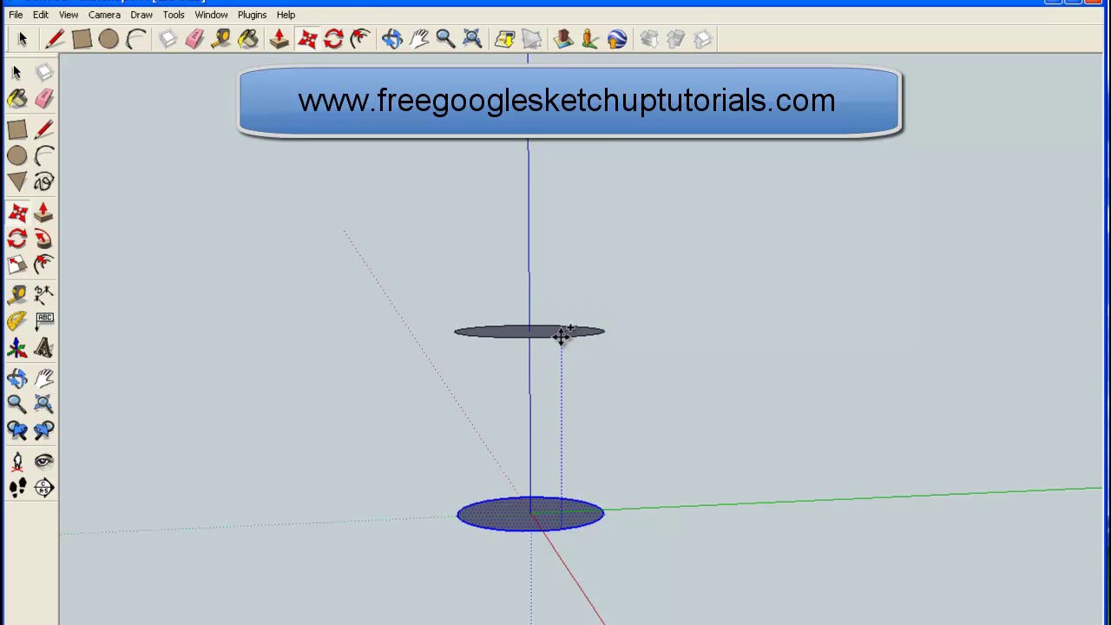
pyautogui.click(566, 332)
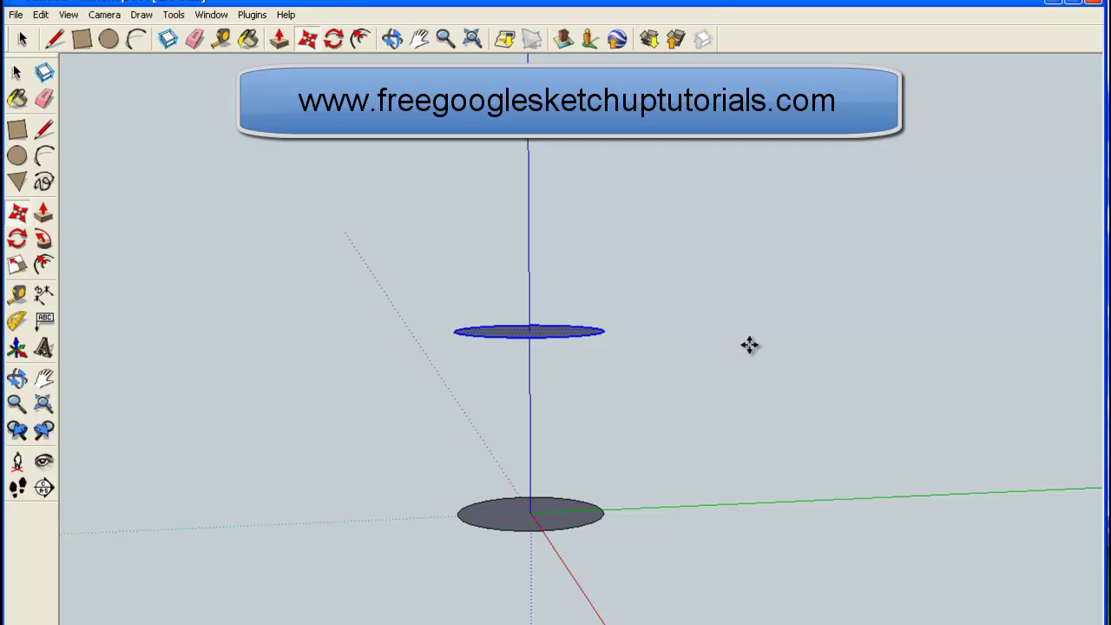
# Step: Rotate the raised circle copy about the red axis until it stands vertically, perpendicular to the ground circle
pyautogui.moveTo(749, 344); pyautogui.dragTo(711, 378, button='middle')
pyautogui.press('s')
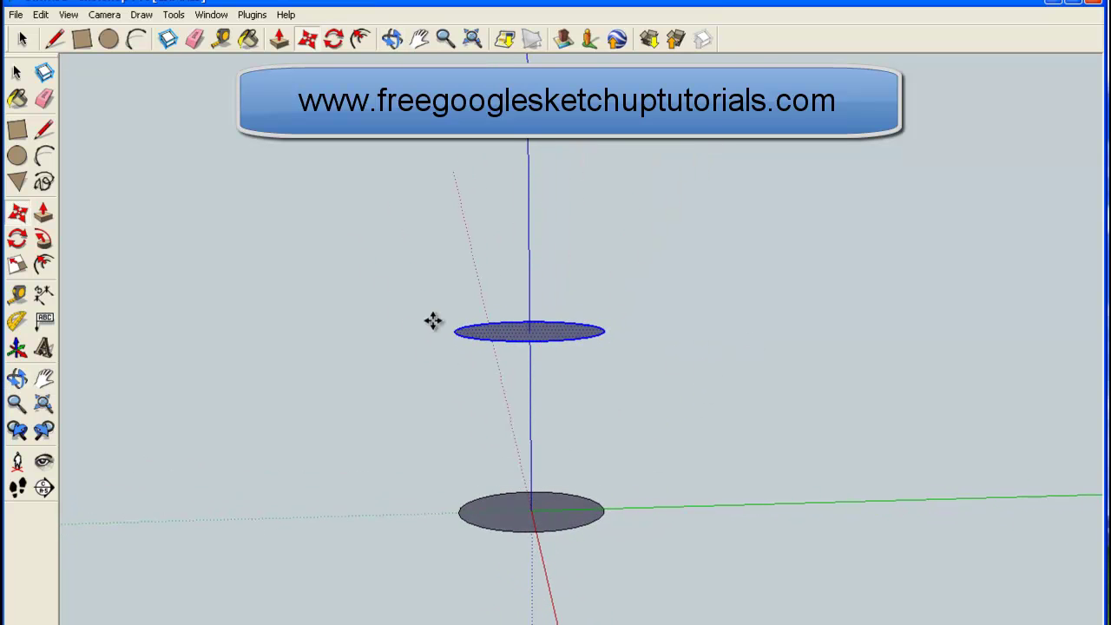
pyautogui.click(18, 239)
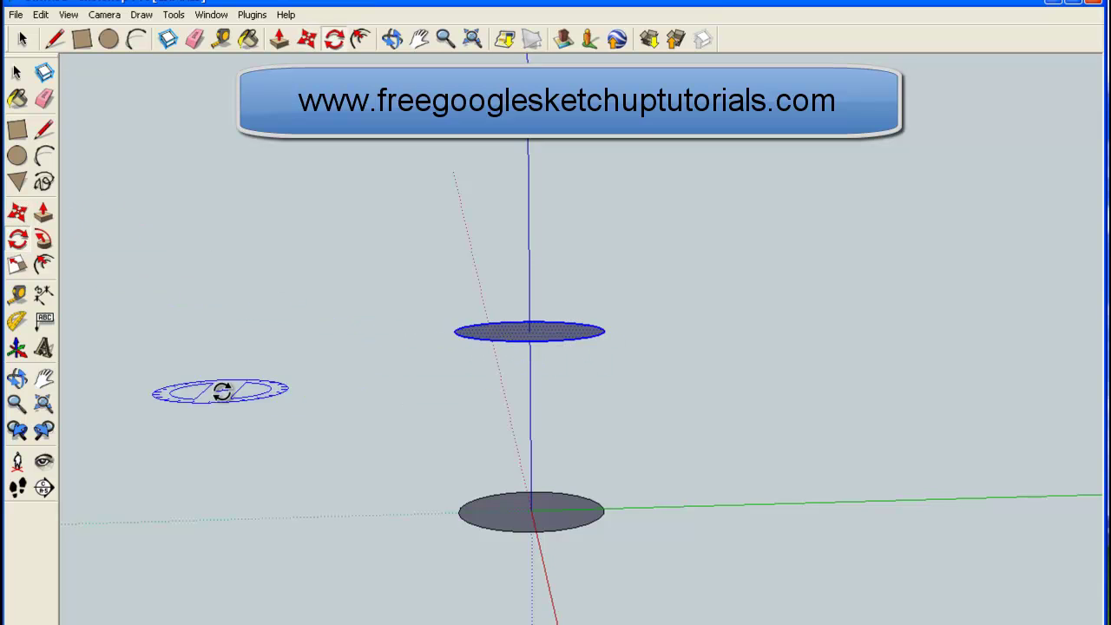
pyautogui.moveTo(260, 434); pyautogui.dragTo(321, 275, button='middle')
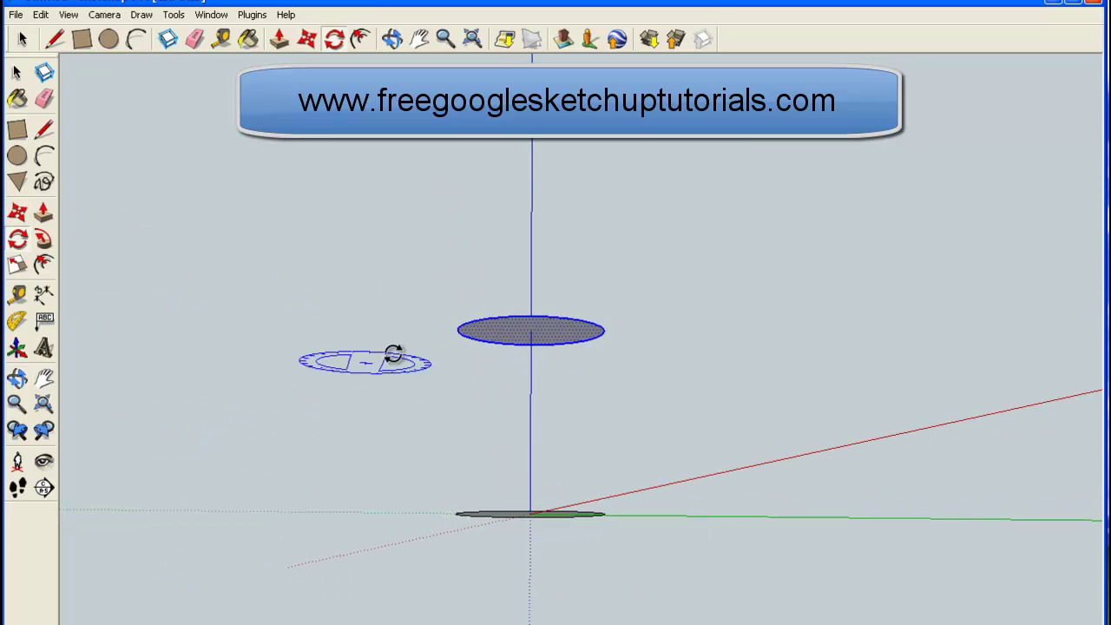
pyautogui.moveTo(391, 355)
pyautogui.mouseDown(button='middle')
pyautogui.moveTo(634, 391)
pyautogui.moveTo(377, 347)
pyautogui.mouseUp(button='middle')
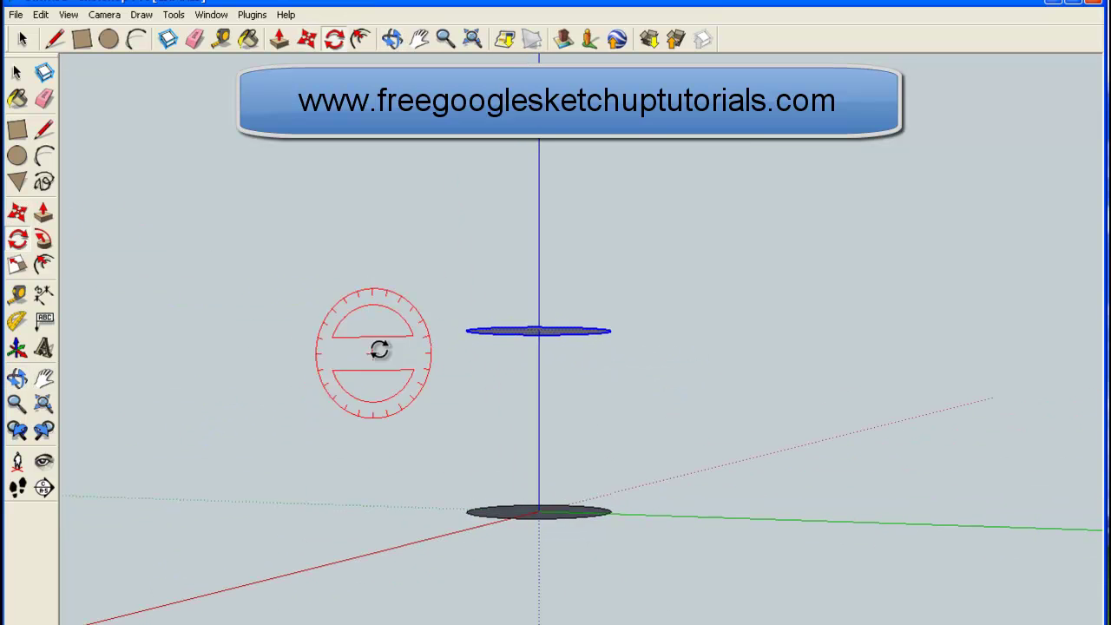
pyautogui.click(525, 335)
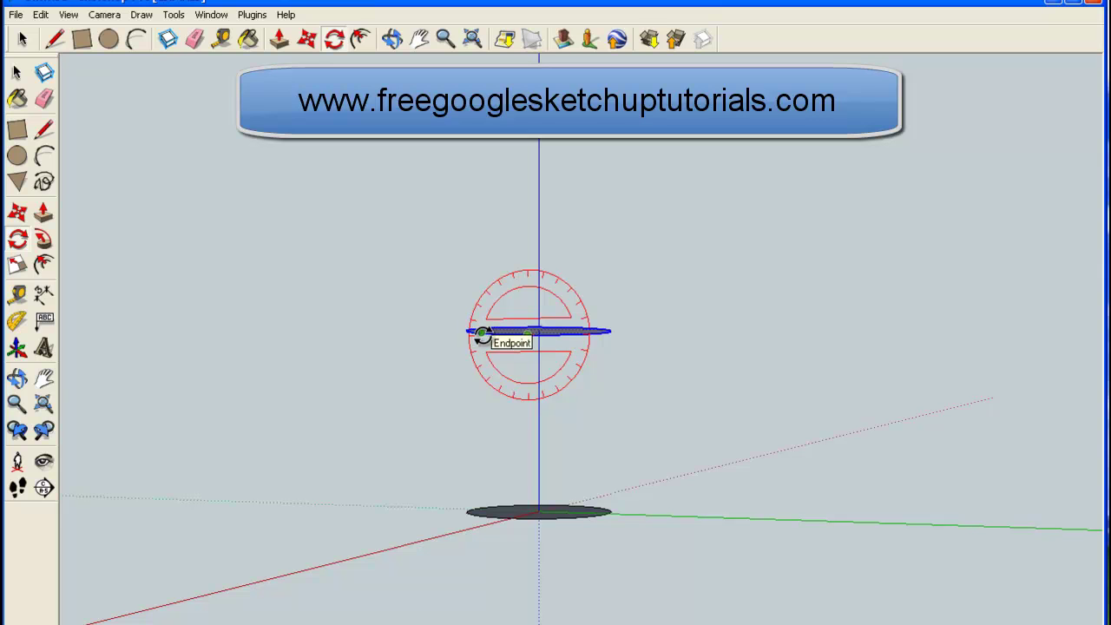
pyautogui.click(482, 334)
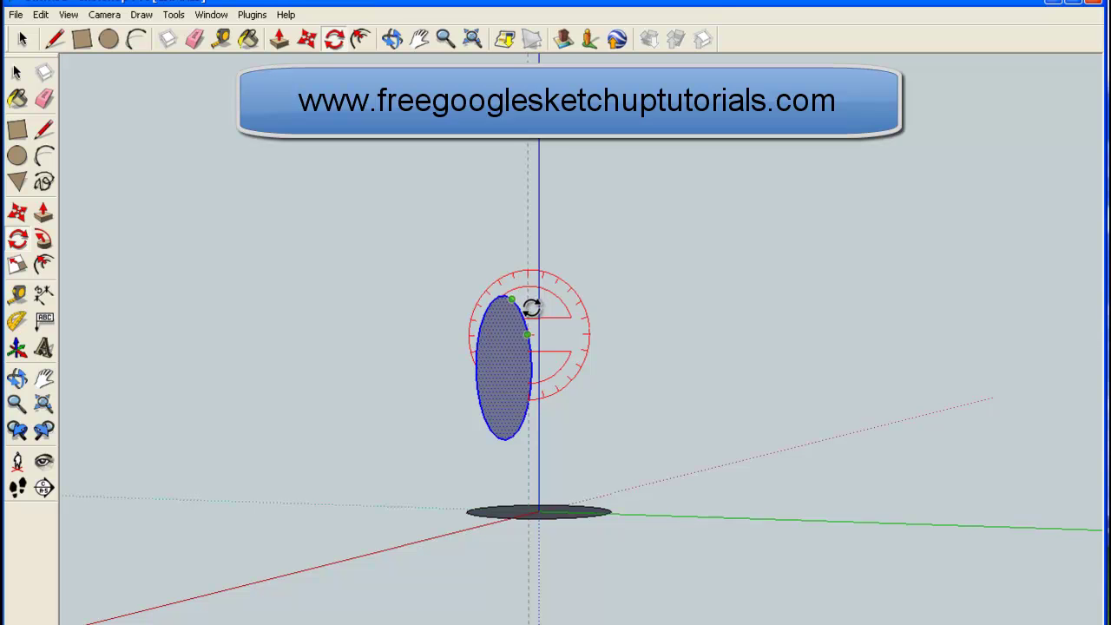
pyautogui.click(529, 306)
# Step: Move the upright circle by its lowest endpoint to the centre of the ground circle at the origin
pyautogui.moveTo(305, 422); pyautogui.dragTo(347, 441, button='middle')
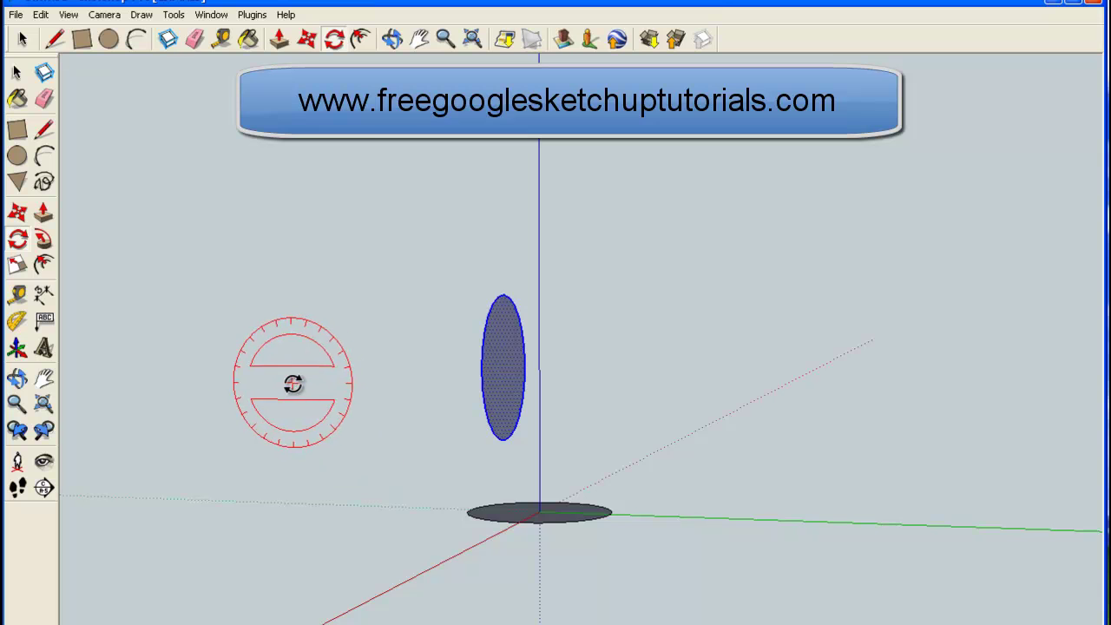
pyautogui.moveTo(243, 347); pyautogui.dragTo(706, 337, button='middle')
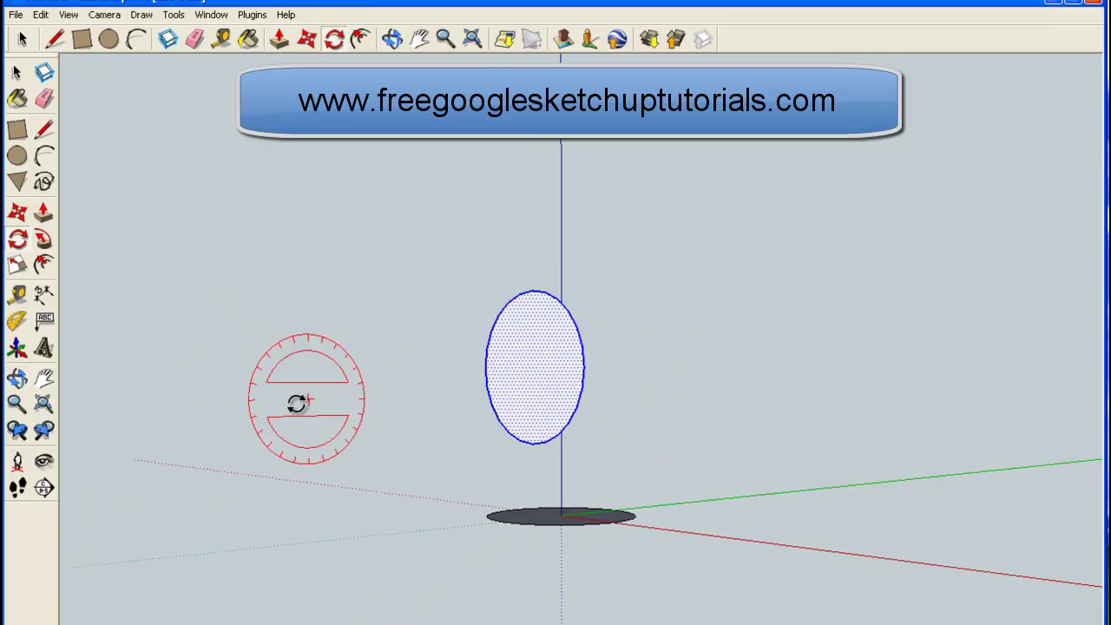
pyautogui.moveTo(298, 402); pyautogui.dragTo(459, 387, button='middle')
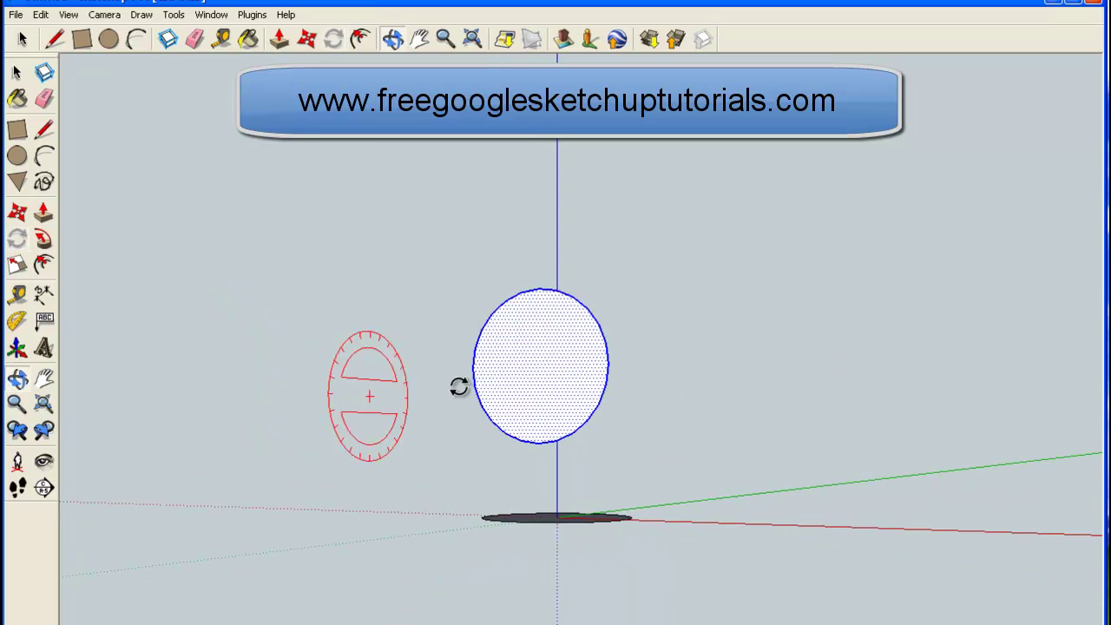
pyautogui.click(18, 217)
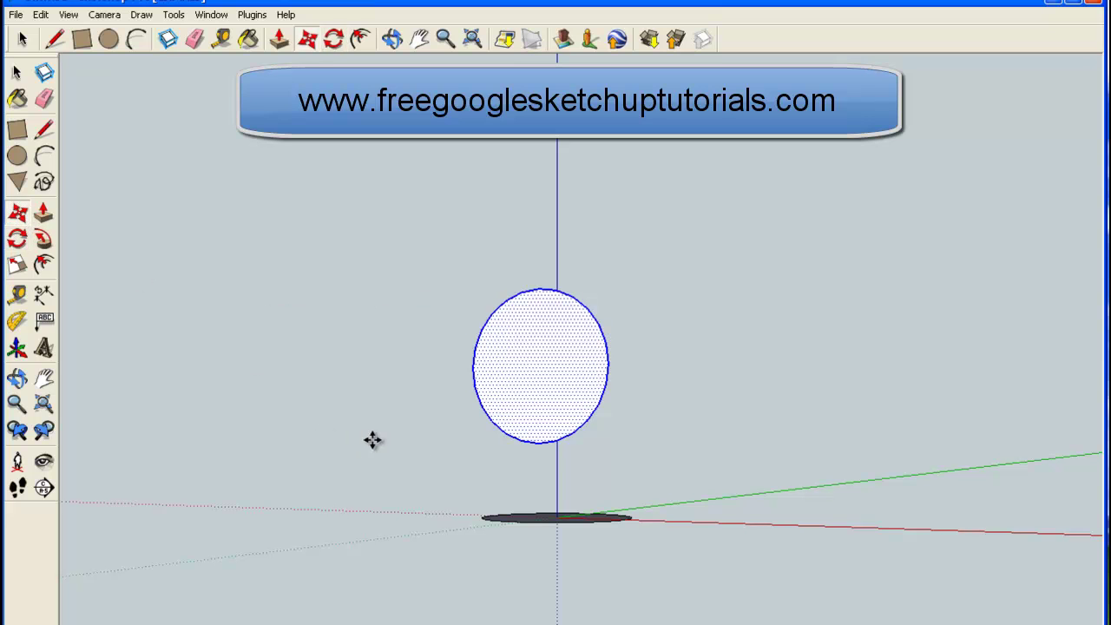
pyautogui.click(537, 444)
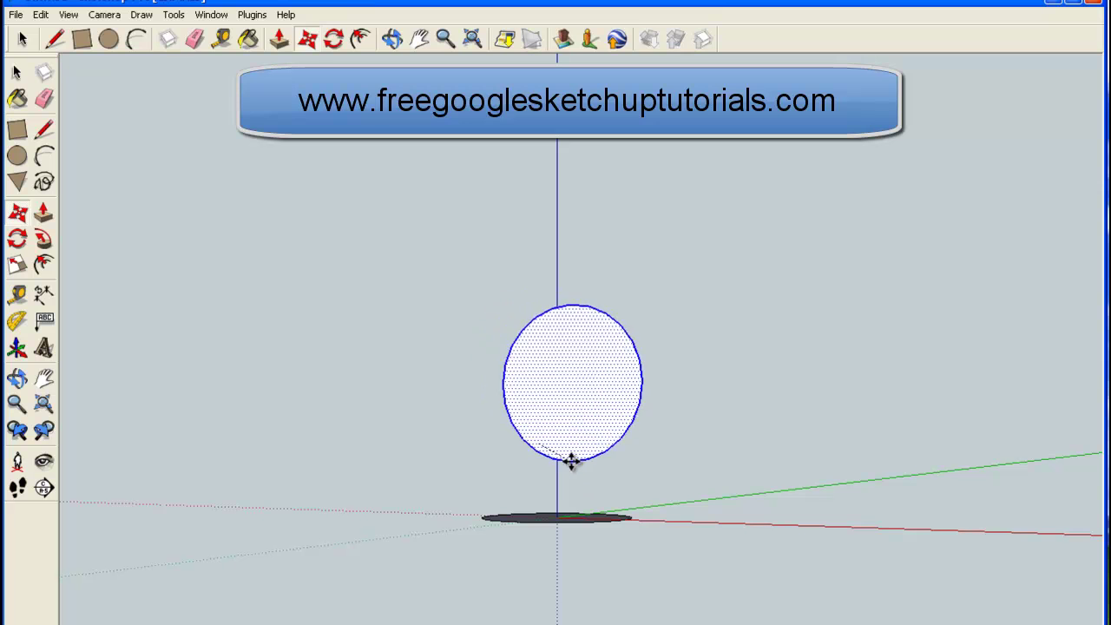
pyautogui.scroll(3, 558, 468)
pyautogui.scroll(3, 555, 508)
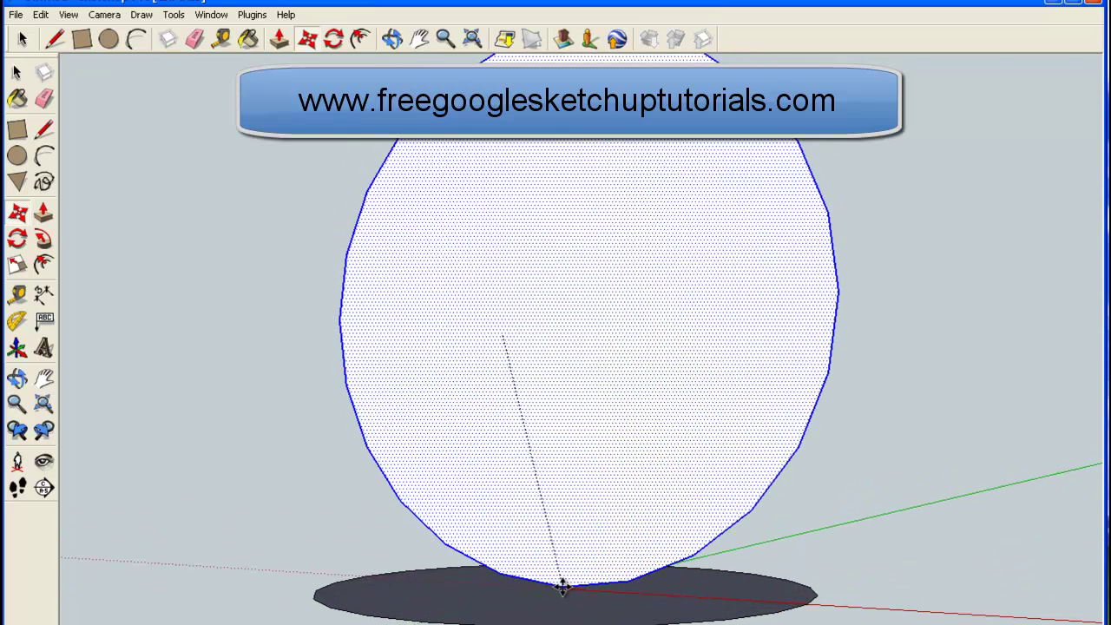
pyautogui.moveTo(563, 585); pyautogui.dragTo(492, 562, button='middle')
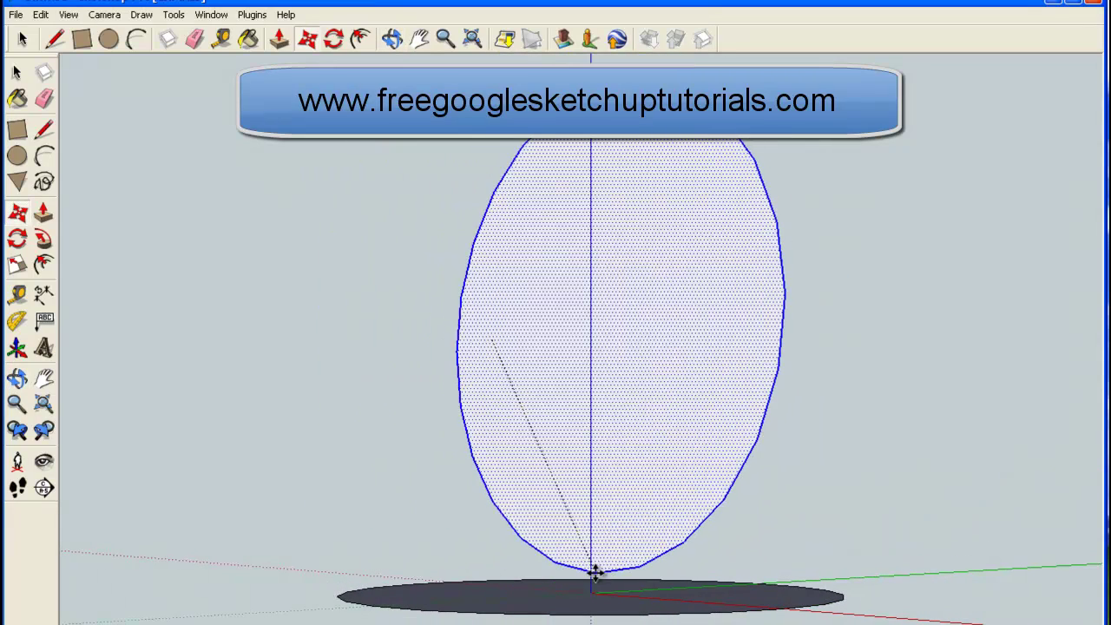
pyautogui.click(589, 588)
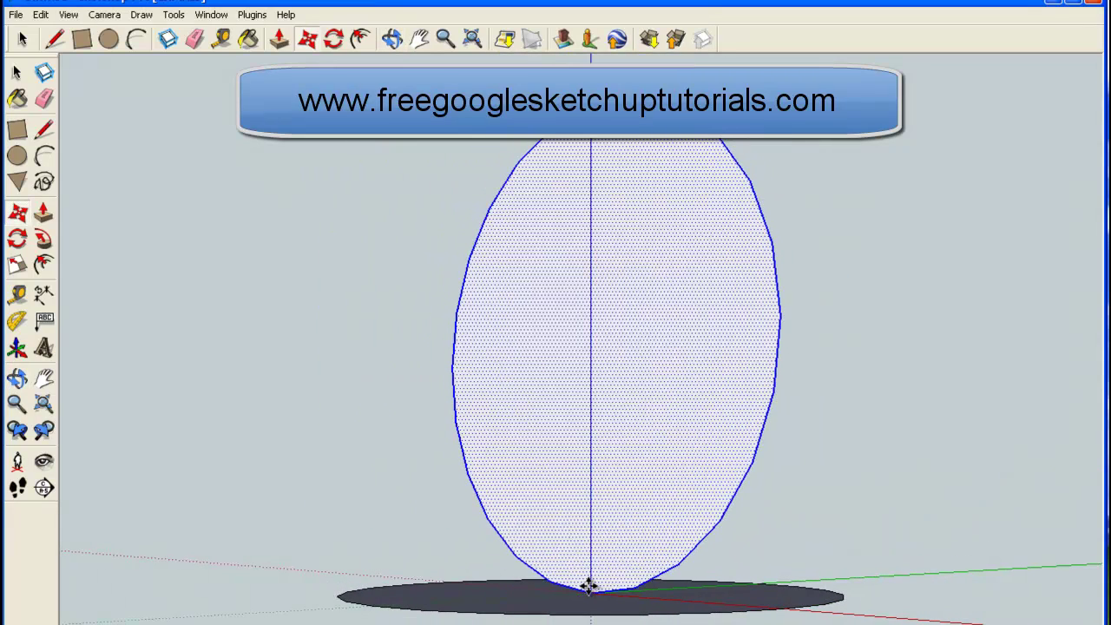
# Step: Sweep the upright circle around the ground circle's edge with Follow Me to form a sphere
pyautogui.moveTo(590, 585); pyautogui.dragTo(322, 610, button='middle')
pyautogui.moveTo(876, 553); pyautogui.dragTo(771, 567, button='middle')
pyautogui.scroll(-3, 357, 414)
pyautogui.moveTo(357, 414); pyautogui.dragTo(283, 459, button='middle')
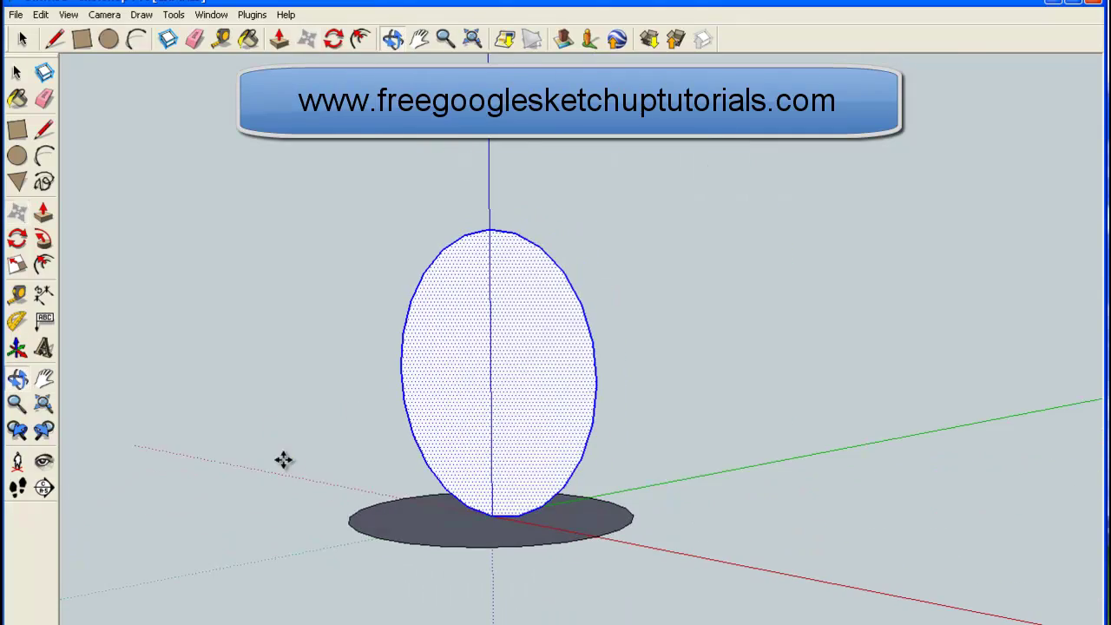
pyautogui.click(18, 71)
pyautogui.click(155, 211)
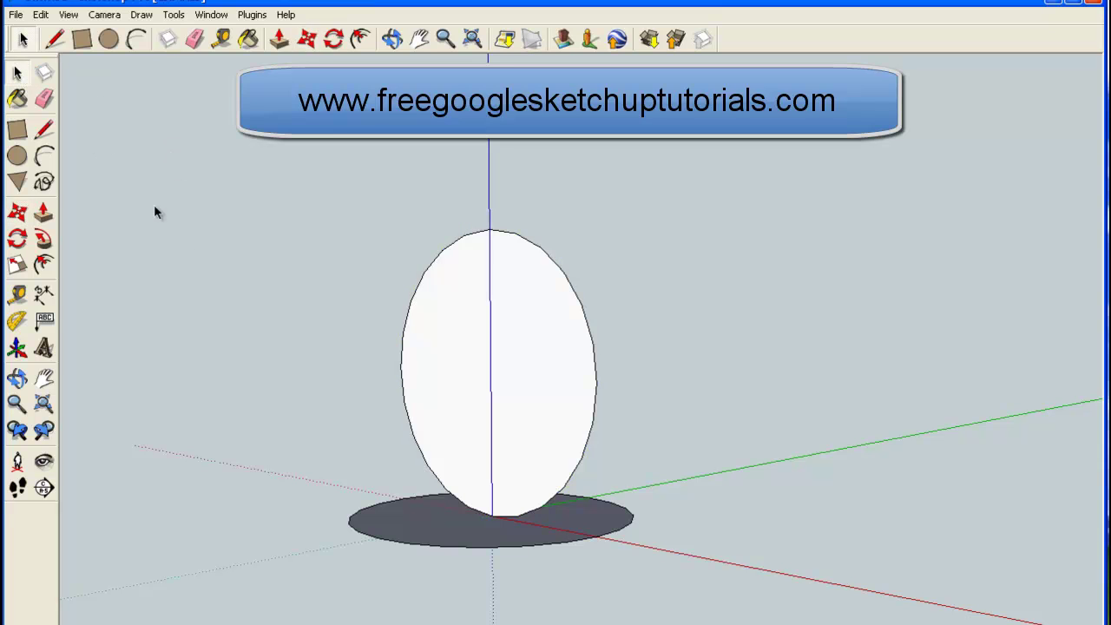
pyautogui.click(445, 546)
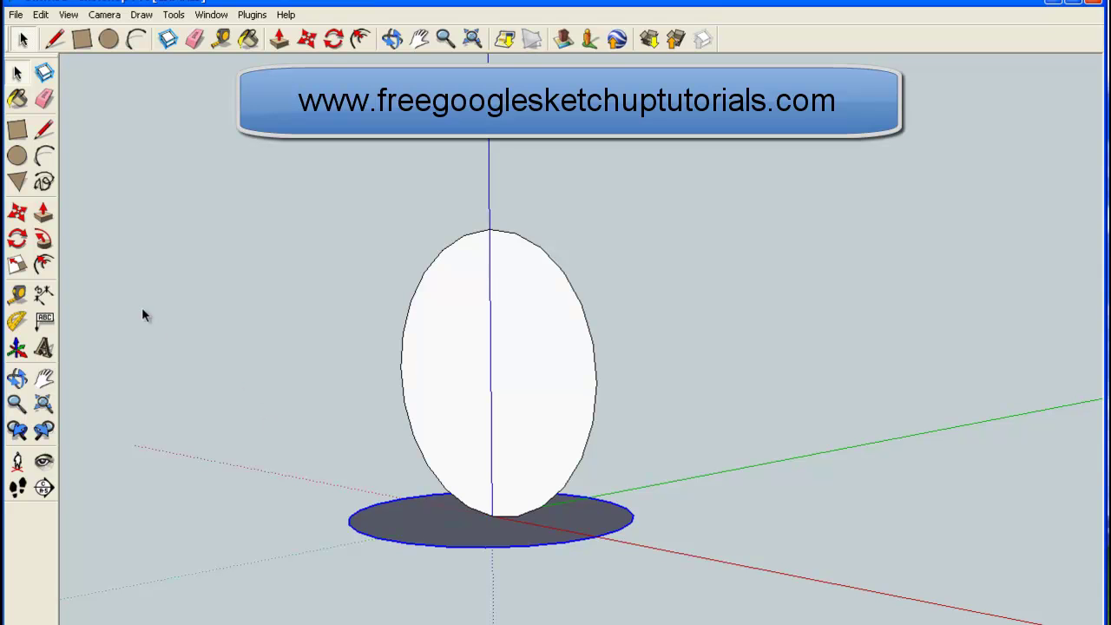
pyautogui.click(44, 242)
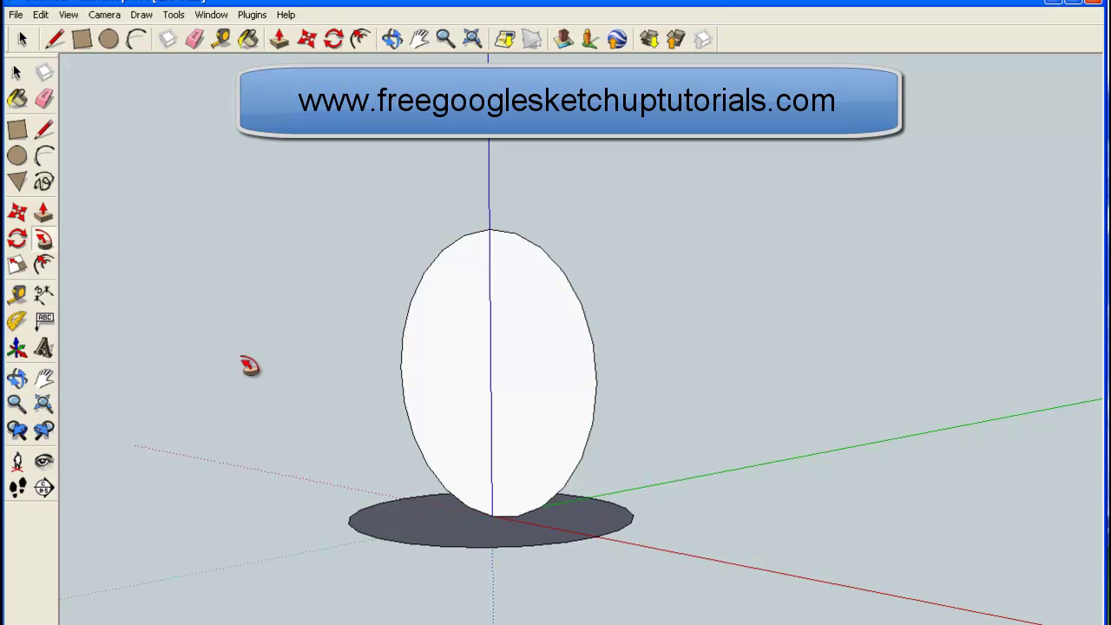
pyautogui.click(564, 405)
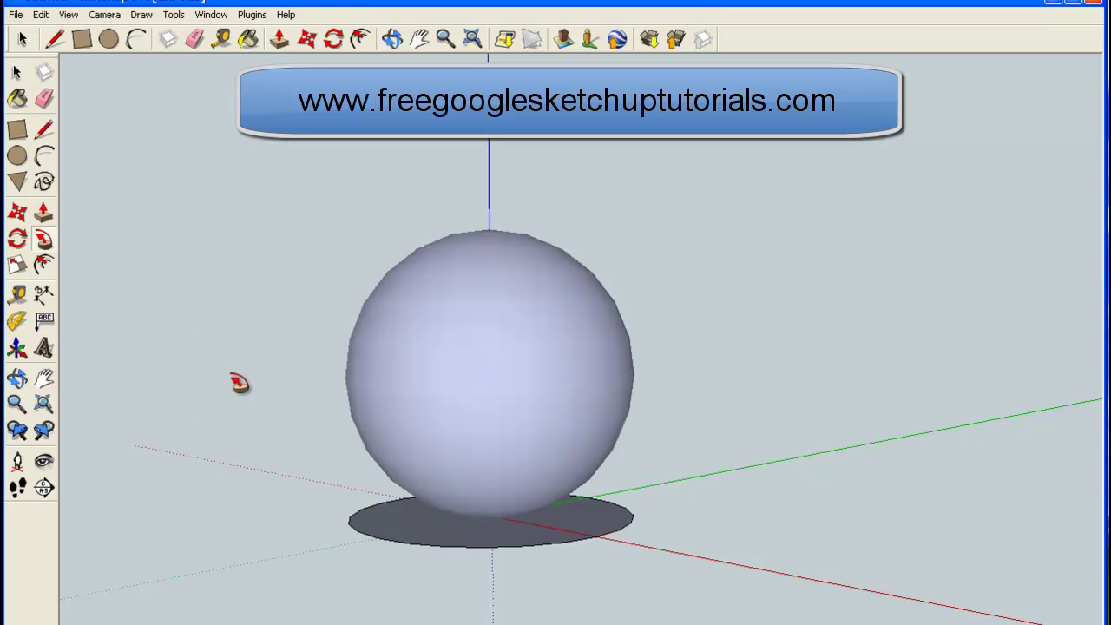
# Step: Erase the ground circle beneath the sphere
pyautogui.moveTo(238, 385); pyautogui.dragTo(210, 358, button='middle')
pyautogui.scroll(-2, 209, 358)
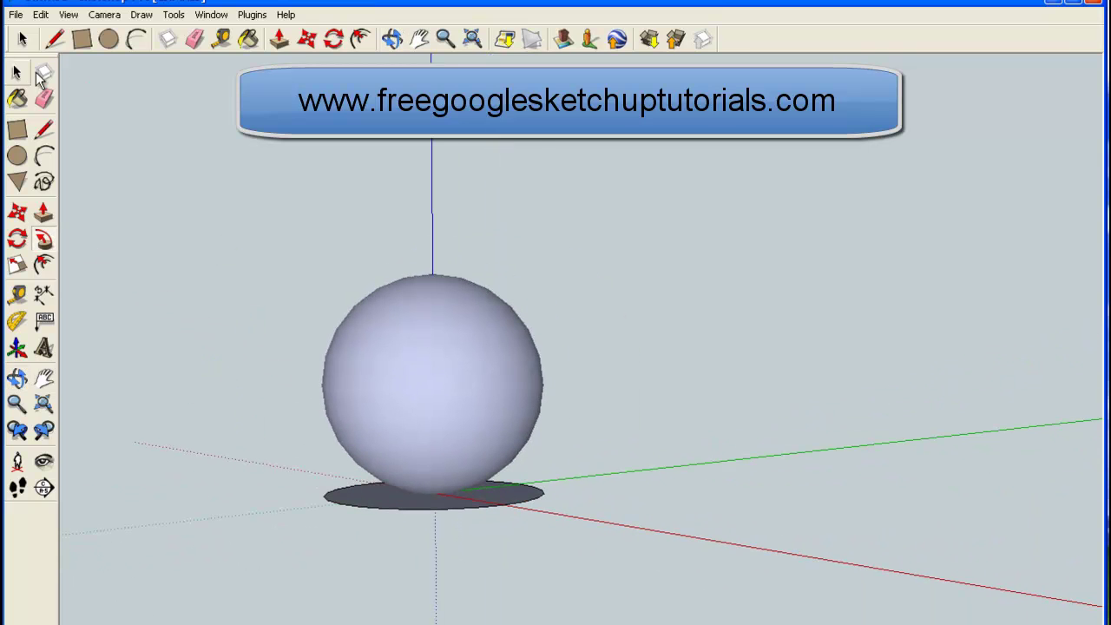
pyautogui.click(195, 40)
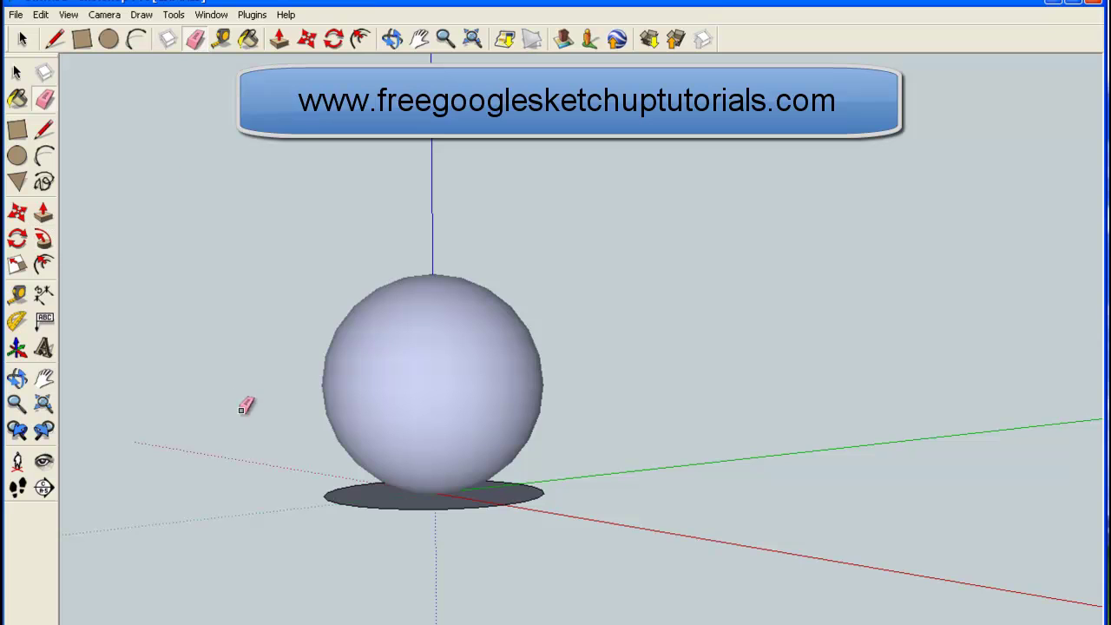
pyautogui.click(369, 503)
pyautogui.scroll(-2, 692, 429)
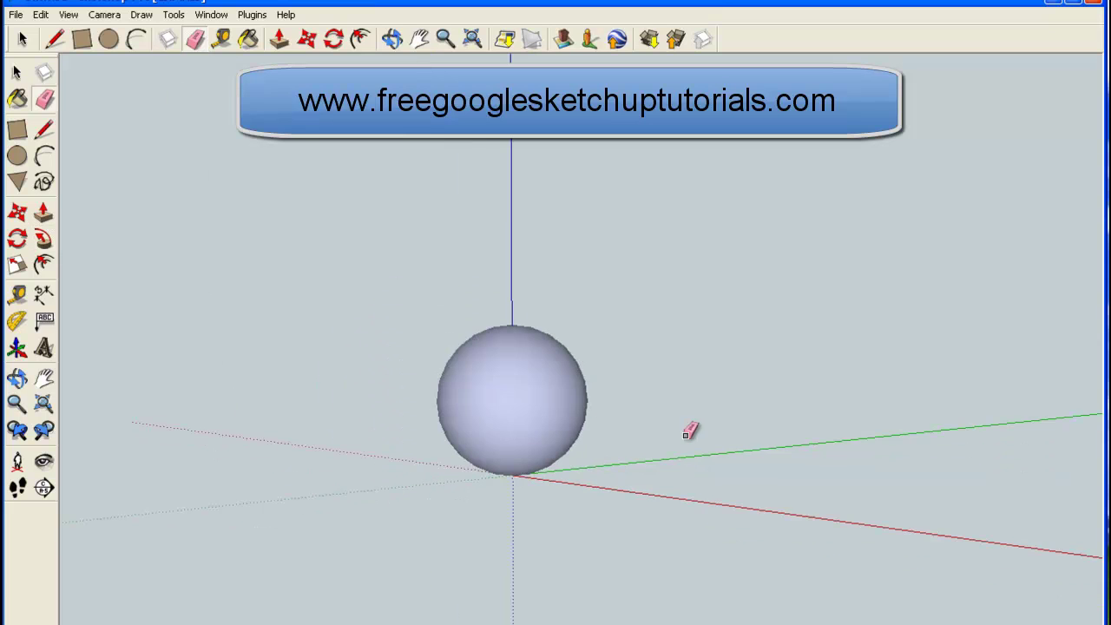
# Step: Select the whole sphere and paint it with the Groundcover_Sand_Smooth material from the Groundcover collection
pyautogui.scroll(3, 417, 408)
pyautogui.scroll(1, 655, 339)
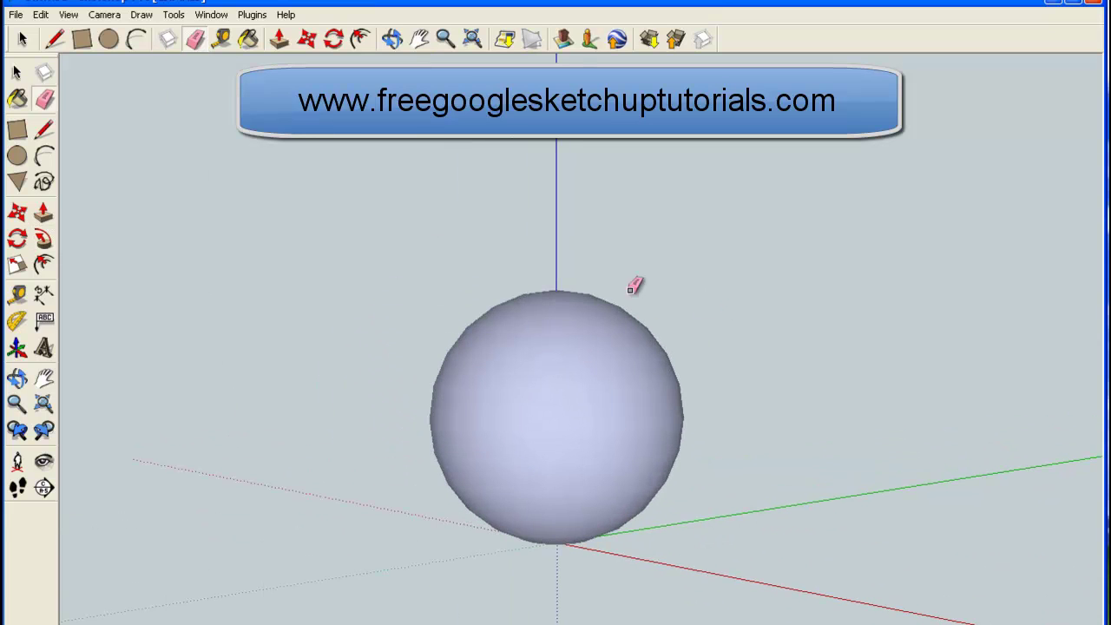
pyautogui.scroll(1, 754, 401)
pyautogui.scroll(-1, 768, 434)
pyautogui.scroll(-1, 767, 434)
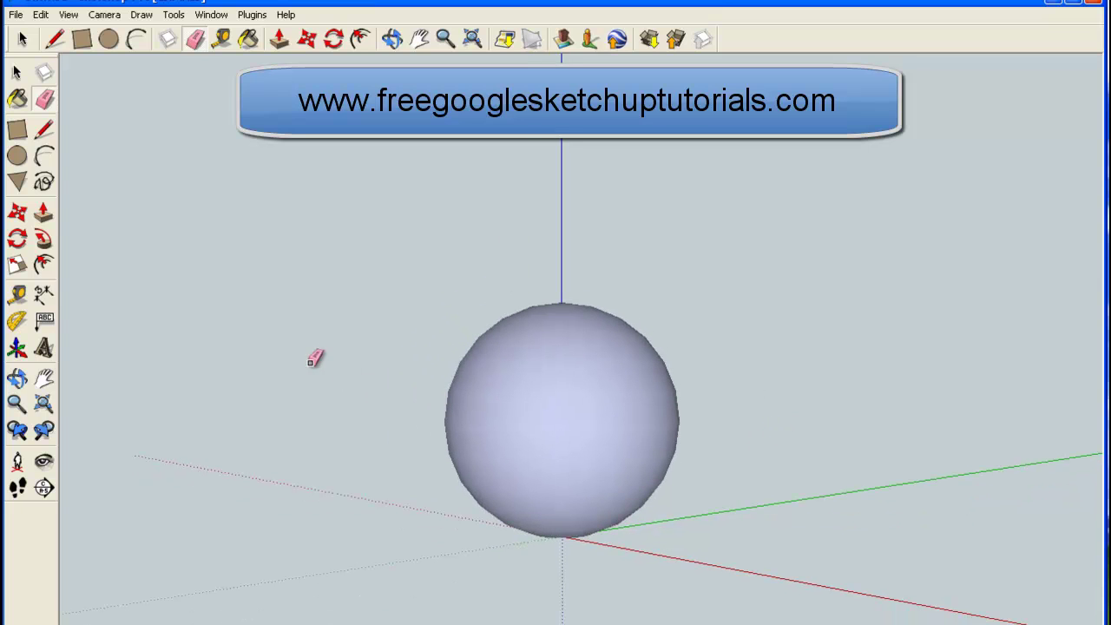
pyautogui.click(16, 74)
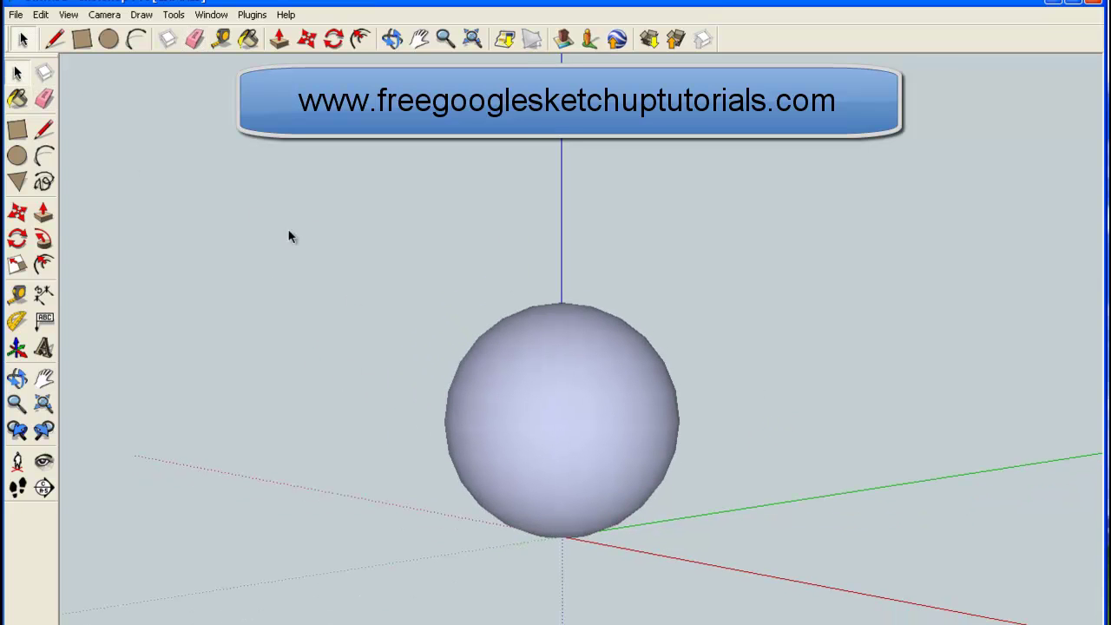
pyautogui.moveTo(335, 223); pyautogui.dragTo(737, 615)
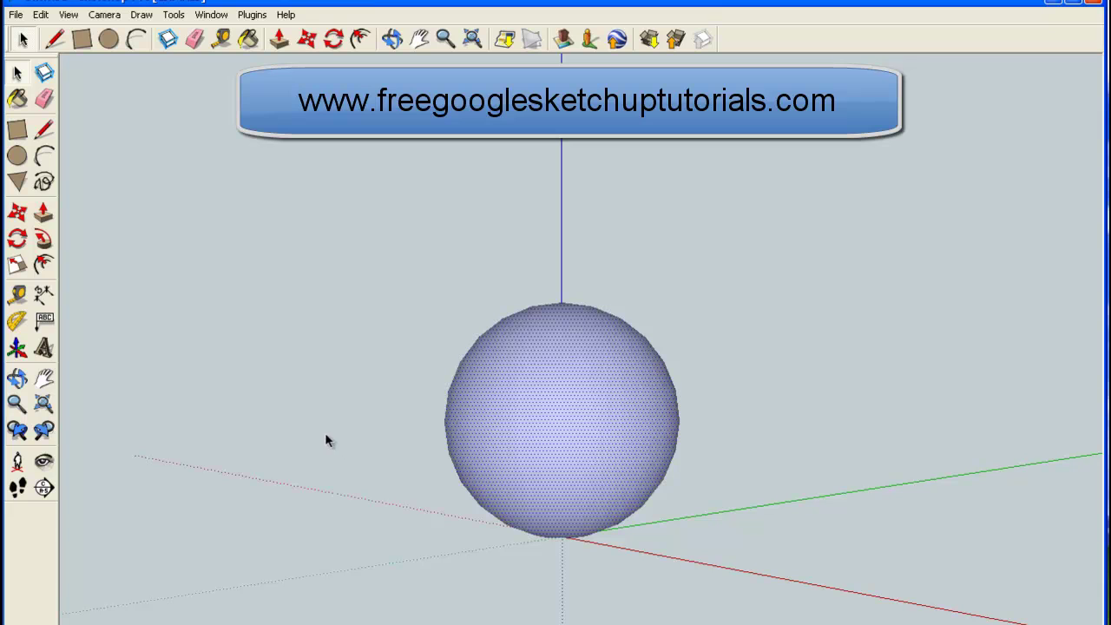
pyautogui.click(252, 43)
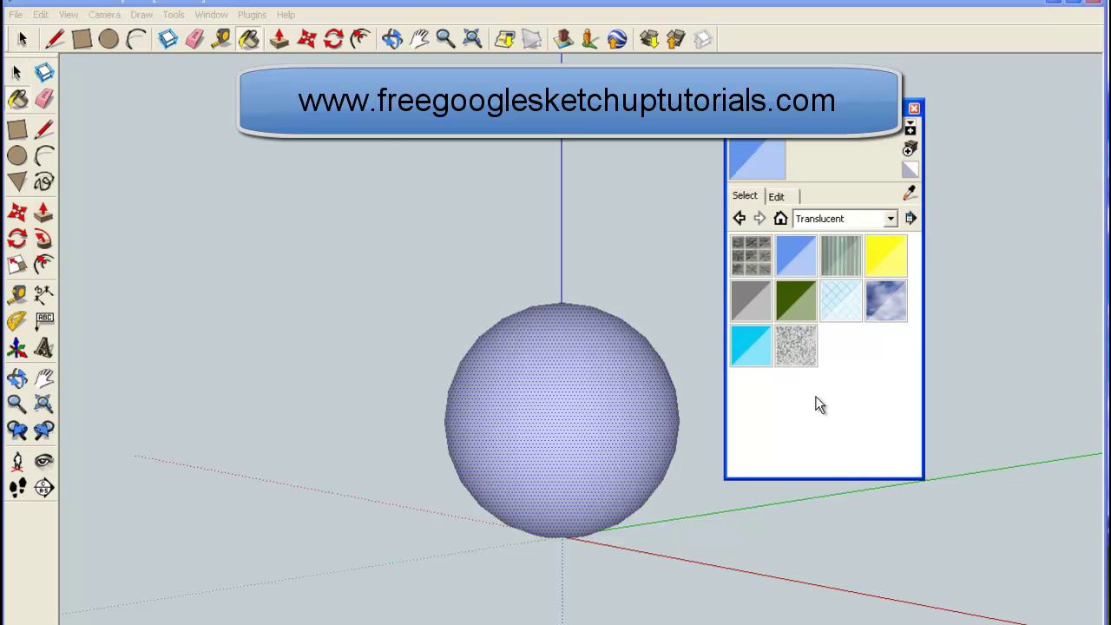
pyautogui.click(891, 219)
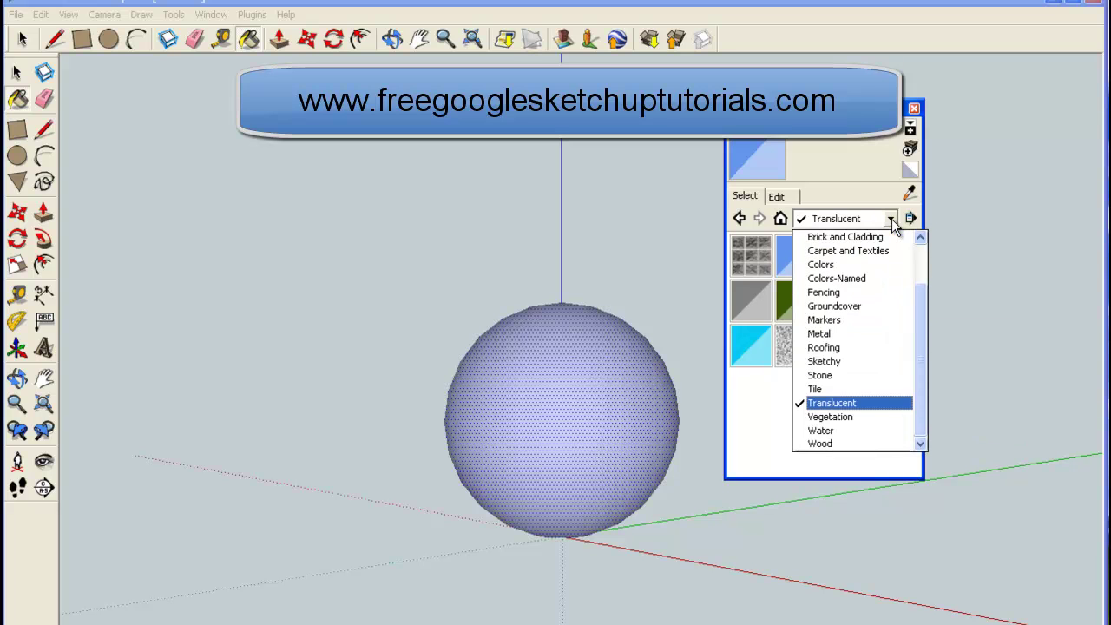
pyautogui.click(856, 305)
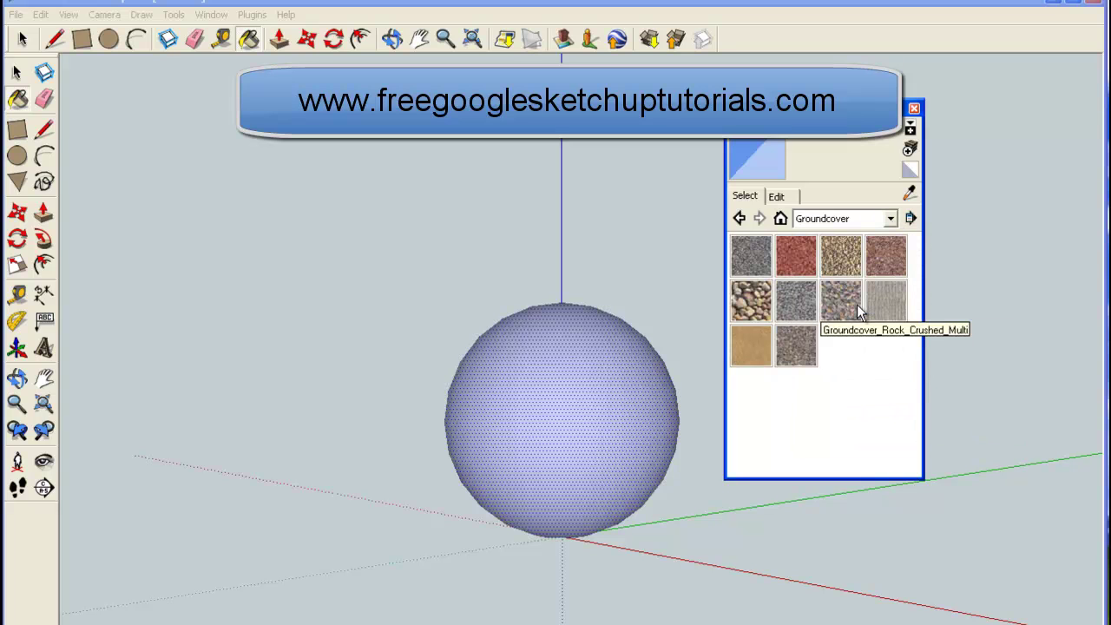
pyautogui.click(749, 350)
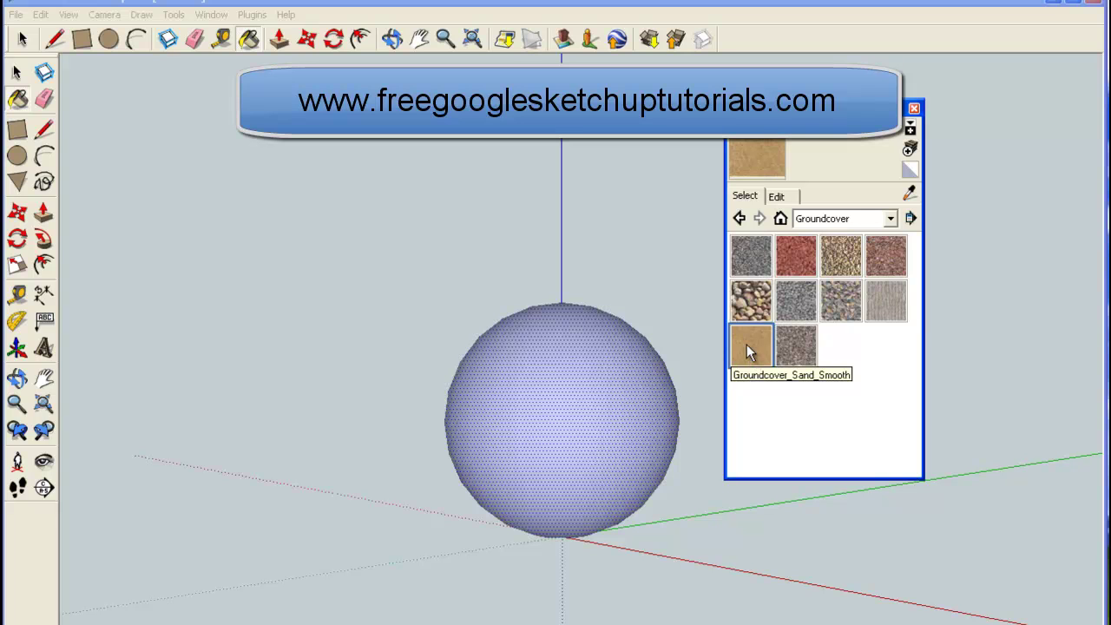
pyautogui.click(589, 357)
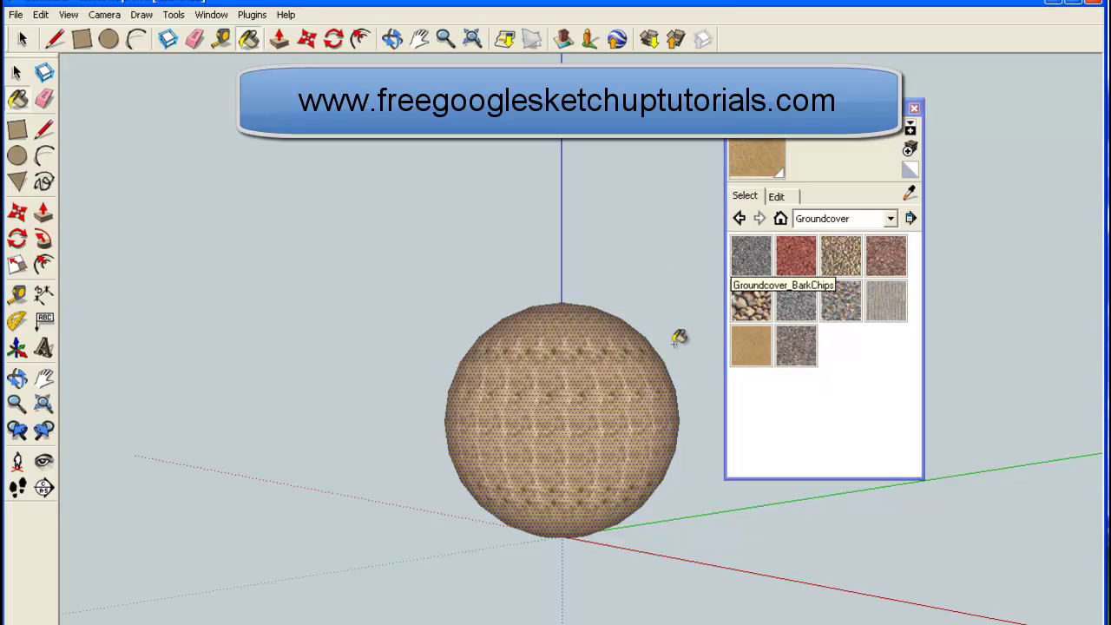
pyautogui.click(914, 108)
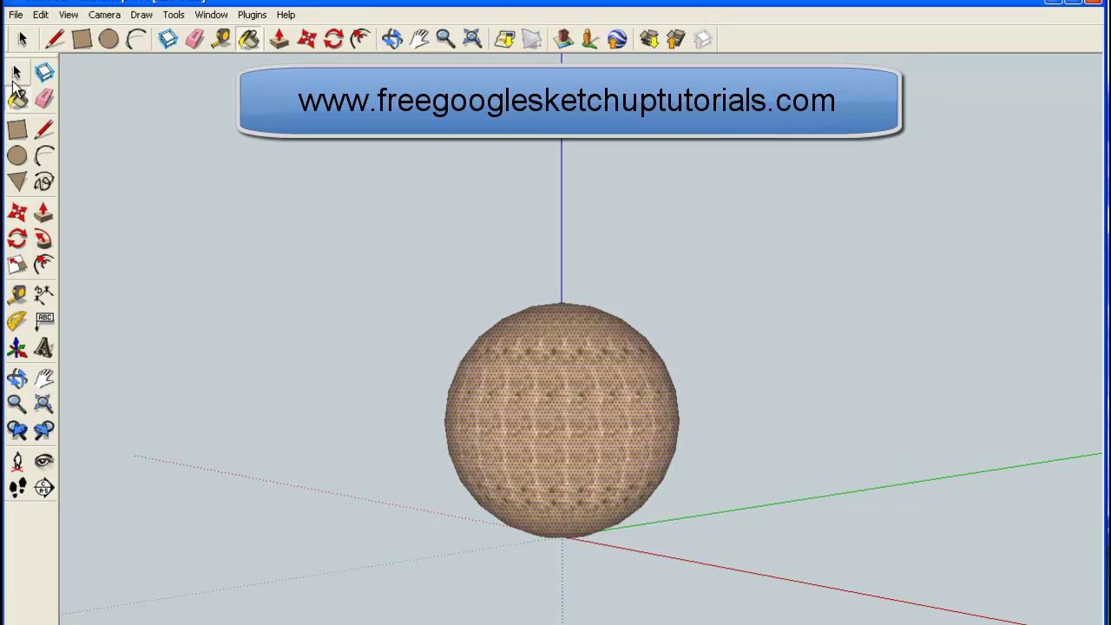
# Step: Deselect the sphere, inspect its painted surface and undo the sand material
pyautogui.click(16, 73)
pyautogui.click(245, 301)
pyautogui.scroll(2, 767, 339)
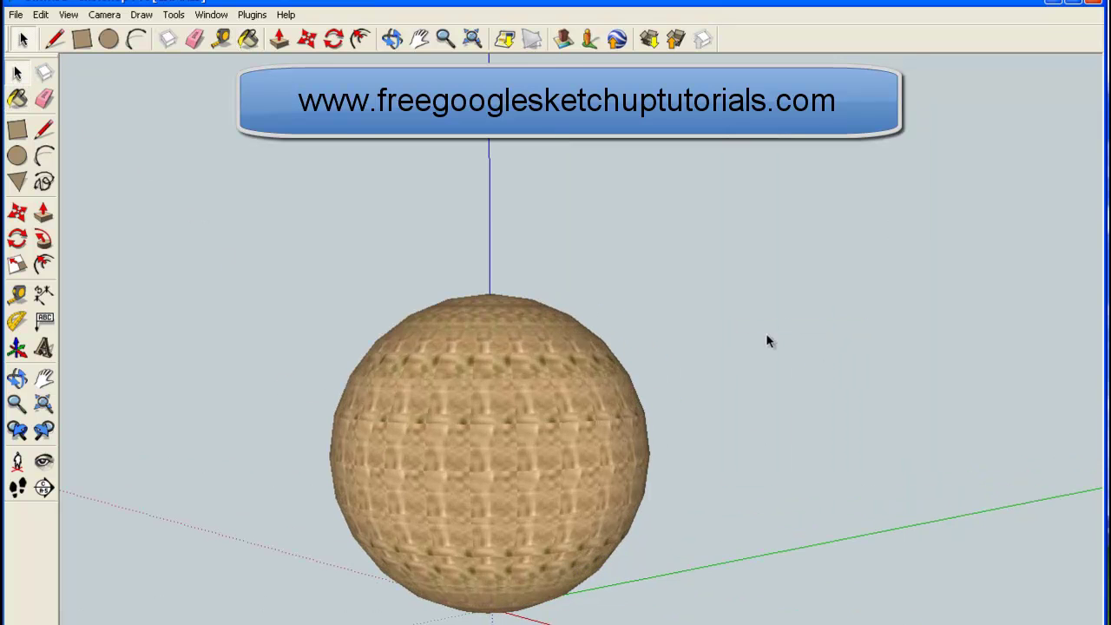
pyautogui.scroll(-1, 768, 396)
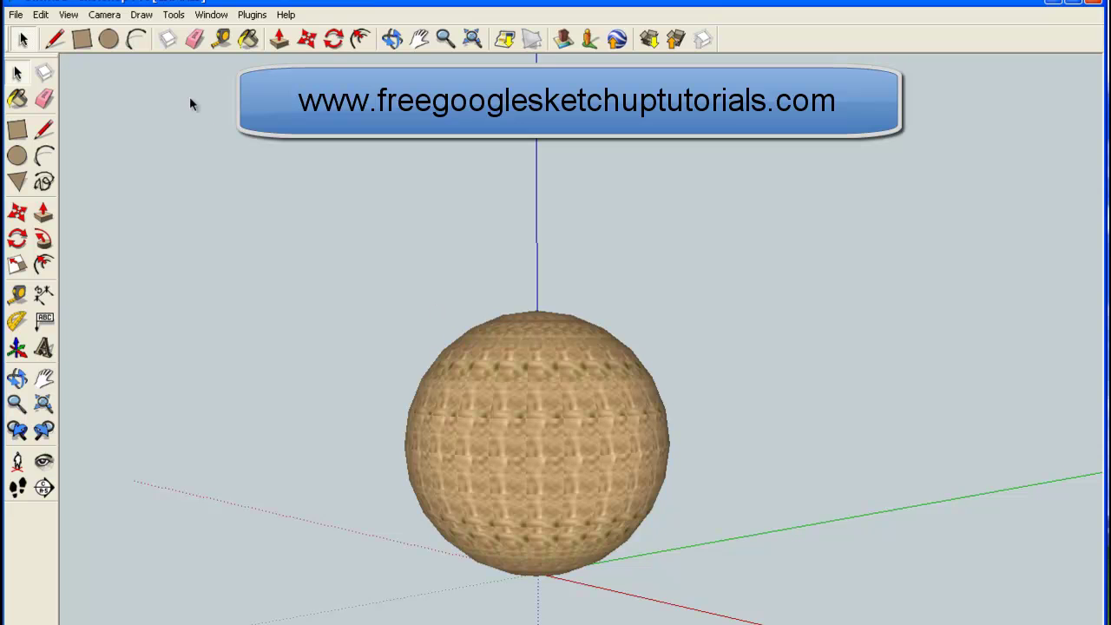
pyautogui.scroll(-1, 192, 108)
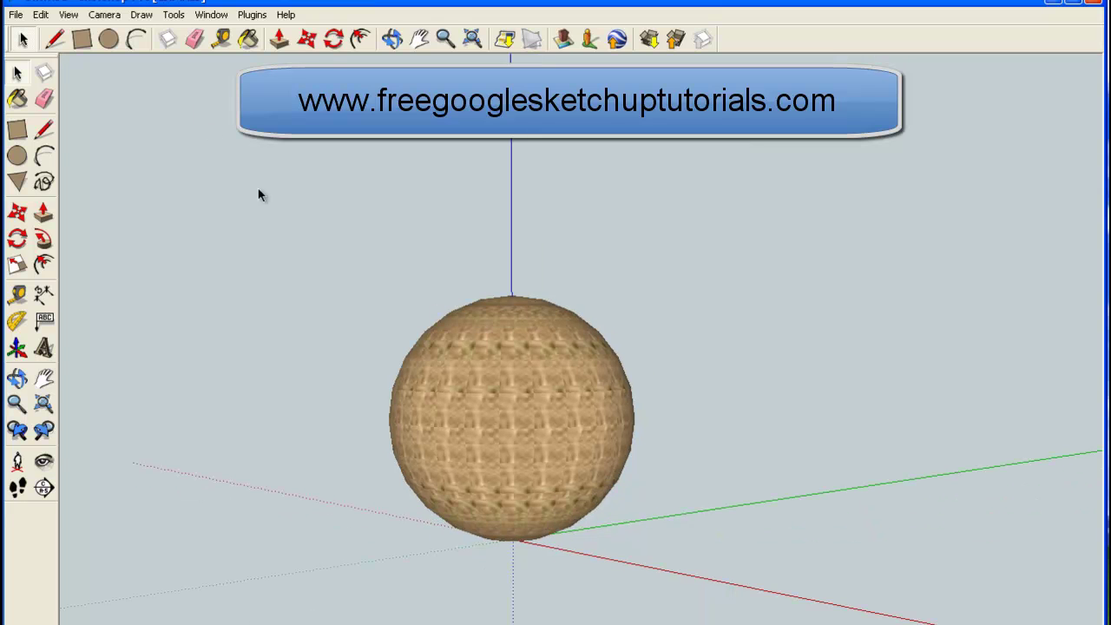
pyautogui.hotkey('ctrl', 'z')
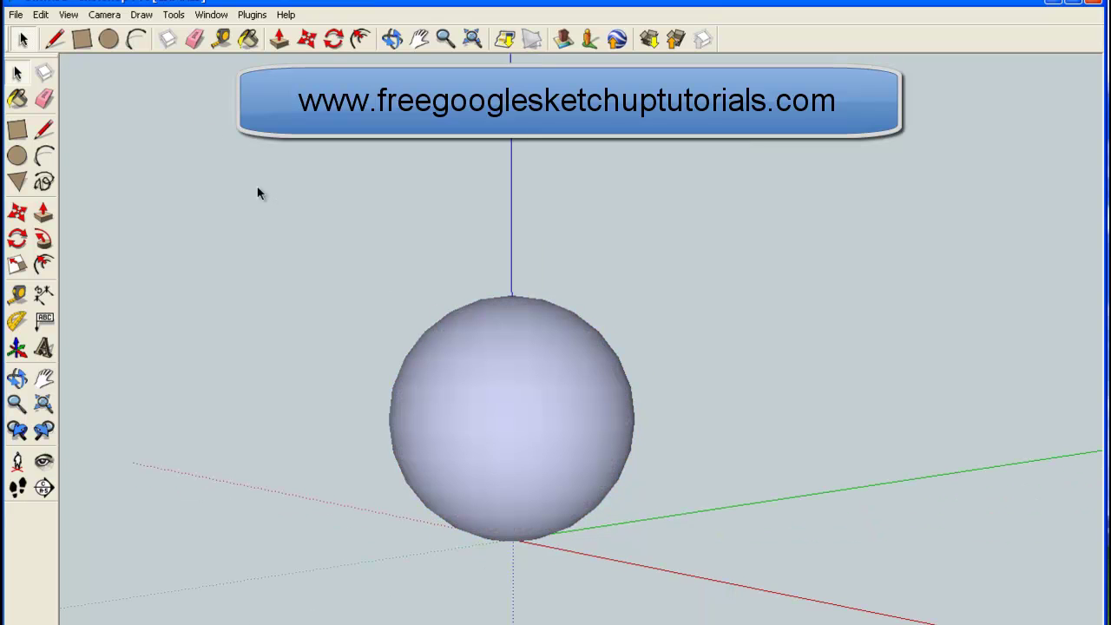